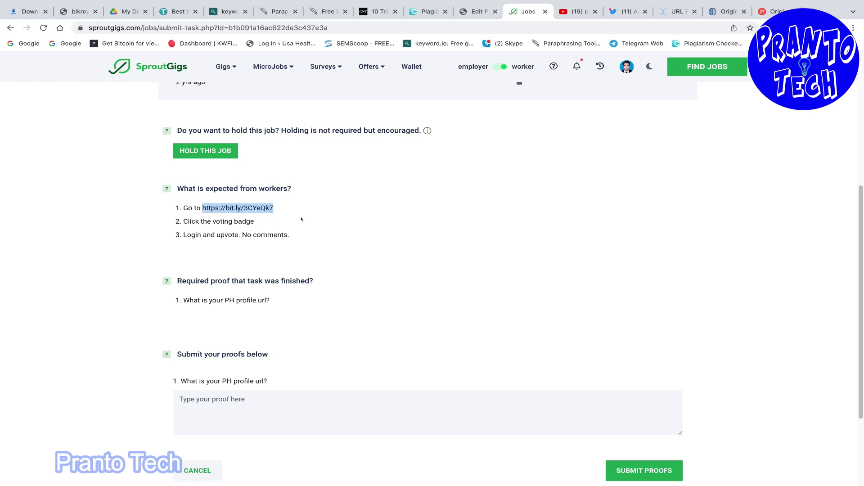
- Review the SproutGigs job's worker instructions and the proof it requires for submission
{"action": "left_click_drag", "start_coordinate": [182, 222], "coordinate": [252, 222]}
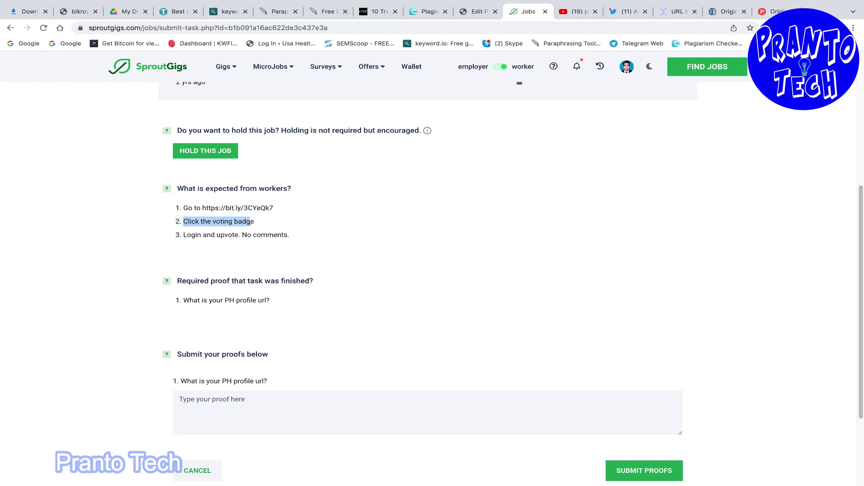
{"action": "left_click_drag", "start_coordinate": [182, 235], "coordinate": [289, 240]}
{"action": "scroll", "coordinate": [266, 355], "scroll_direction": "down", "scroll_amount": 2}
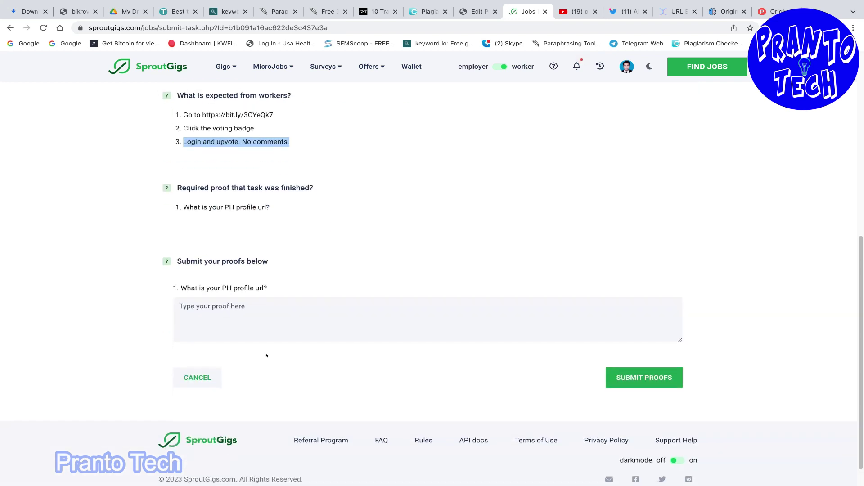
{"action": "left_click_drag", "start_coordinate": [218, 288], "coordinate": [265, 288]}
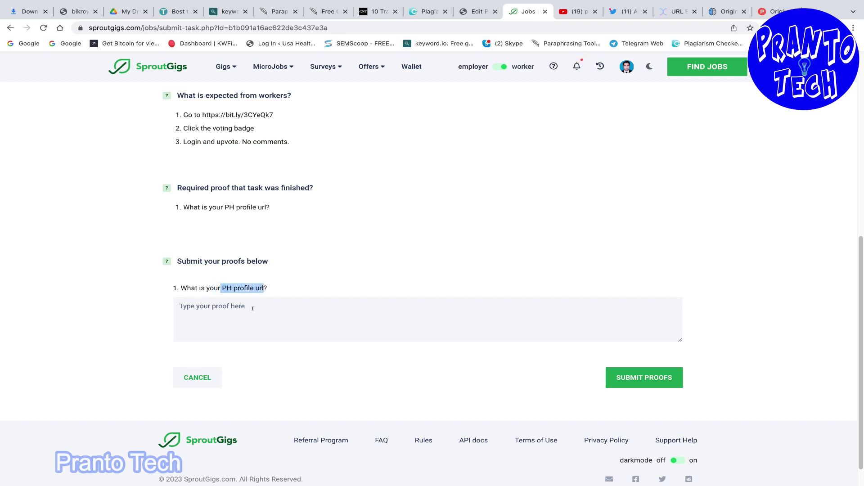
{"action": "scroll", "coordinate": [412, 196], "scroll_direction": "up", "scroll_amount": 4}
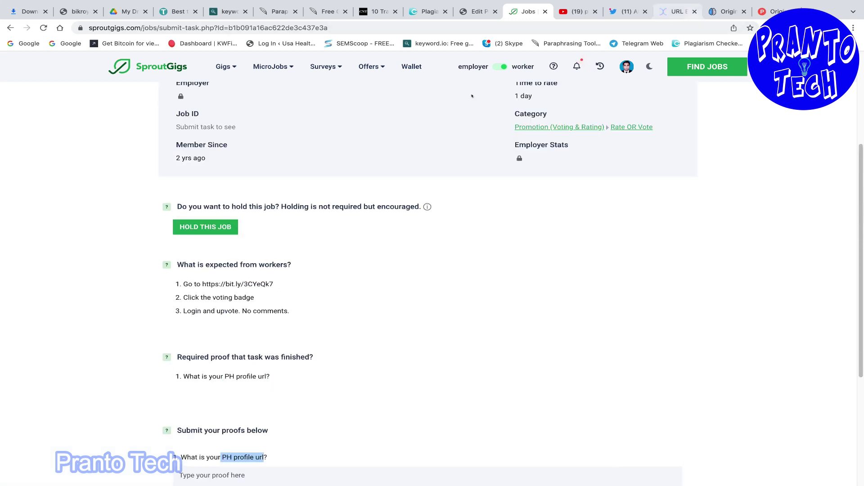
{"action": "left_click_drag", "start_coordinate": [203, 285], "coordinate": [273, 284]}
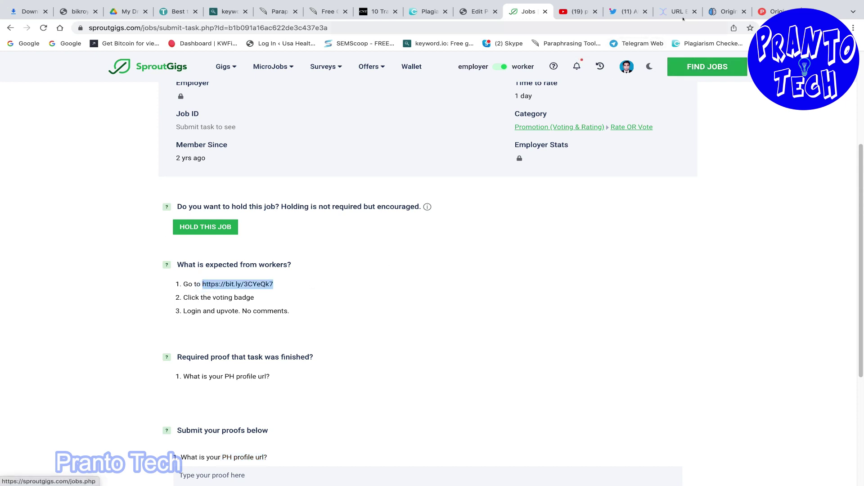
- Check in Urlex where the job's short link leads, and view the originality.ai homepage
{"action": "left_click", "coordinate": [670, 10]}
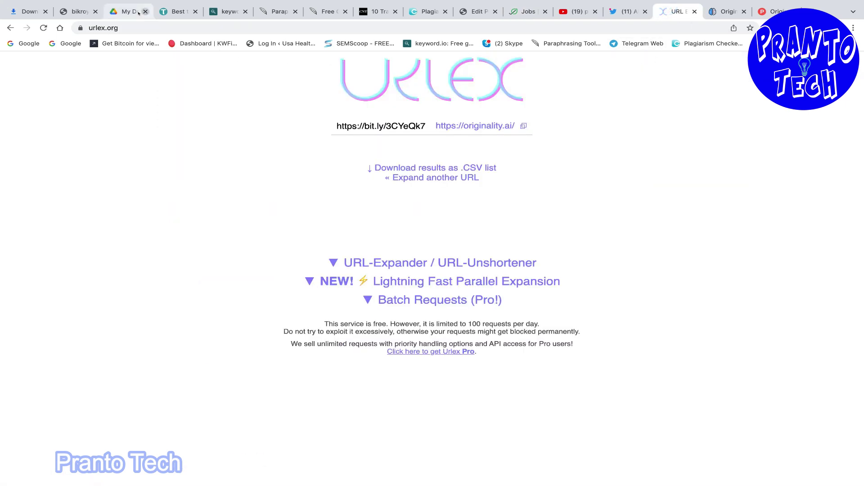
{"action": "left_click", "coordinate": [123, 27]}
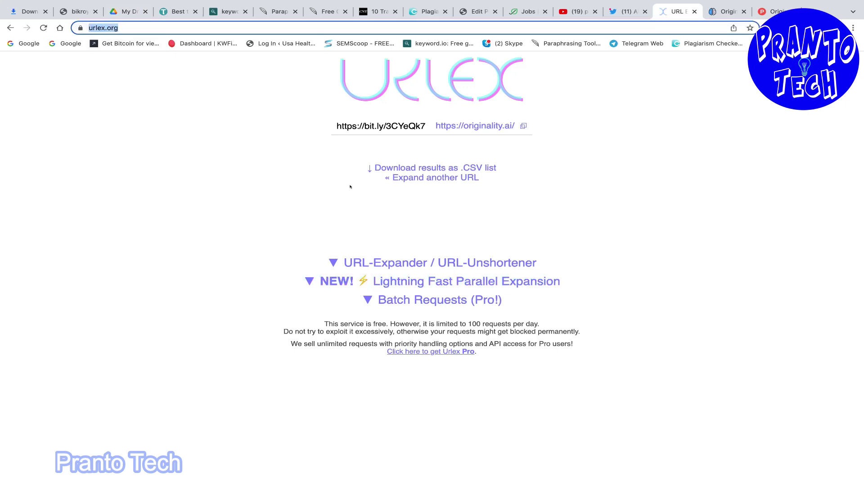
{"action": "left_click_drag", "start_coordinate": [333, 128], "coordinate": [426, 128]}
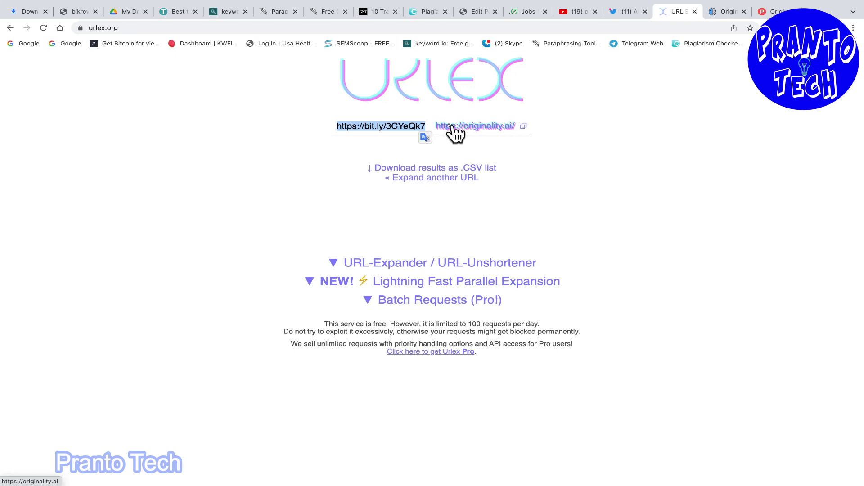
{"action": "left_click", "coordinate": [726, 11]}
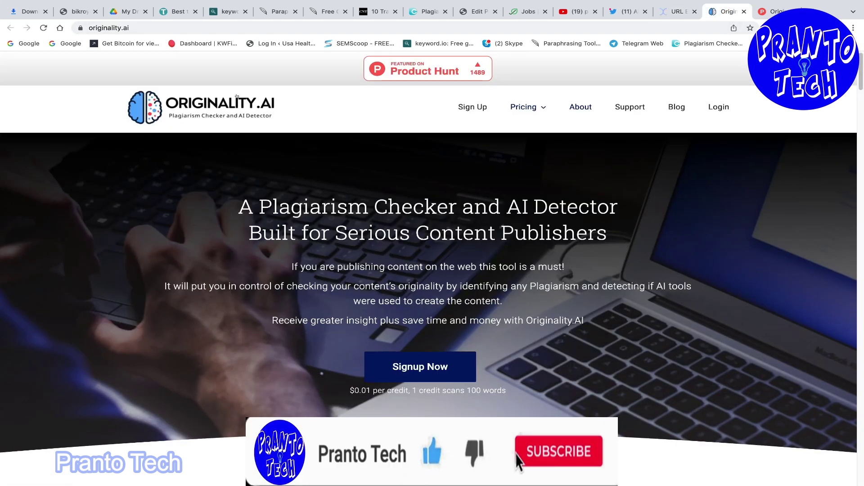
{"action": "left_click", "coordinate": [108, 28]}
{"action": "key", "text": "ctrl+a"}
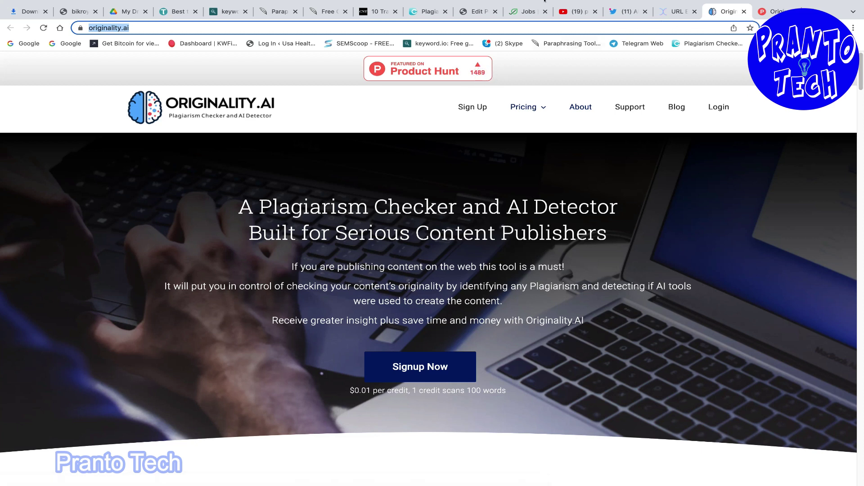
- Sign up with Google on Originality's Product Hunt page, submitting the details form with newsletter opt-in, robot check and minimum-age confirmation
{"action": "left_click", "coordinate": [777, 11]}
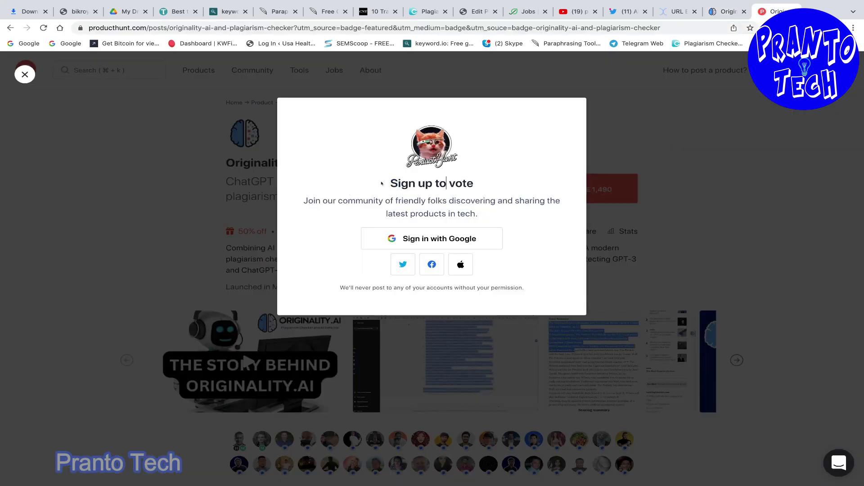
{"action": "left_click_drag", "start_coordinate": [398, 184], "coordinate": [488, 186]}
{"action": "left_click", "coordinate": [507, 167]}
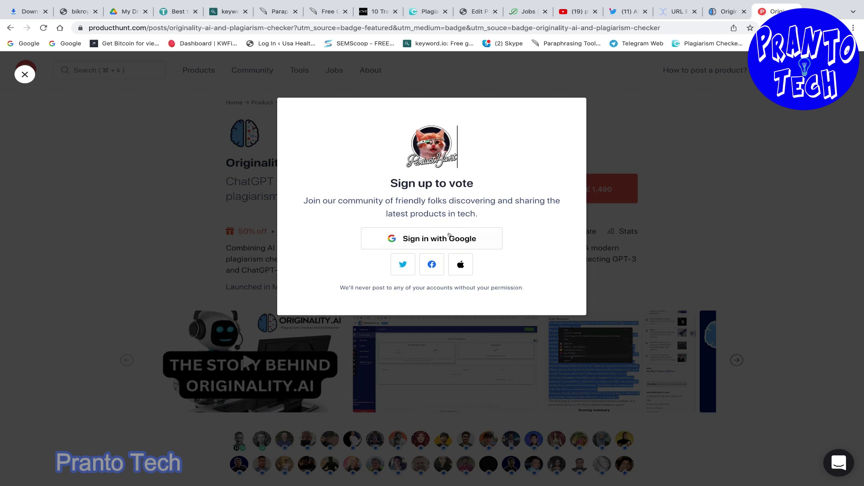
{"action": "left_click", "coordinate": [410, 237]}
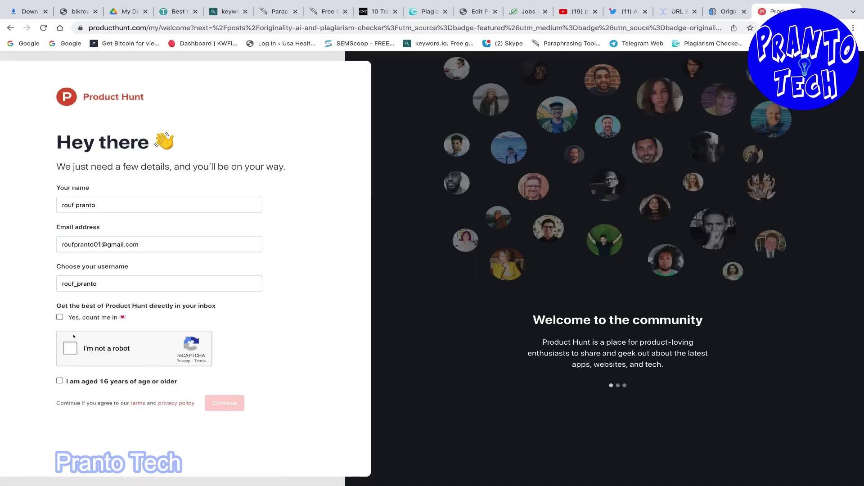
{"action": "left_click", "coordinate": [76, 349]}
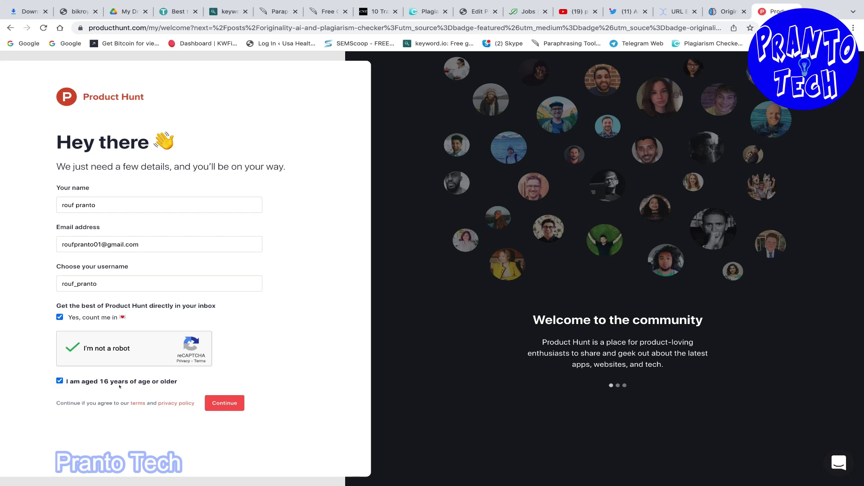
{"action": "left_click", "coordinate": [225, 404]}
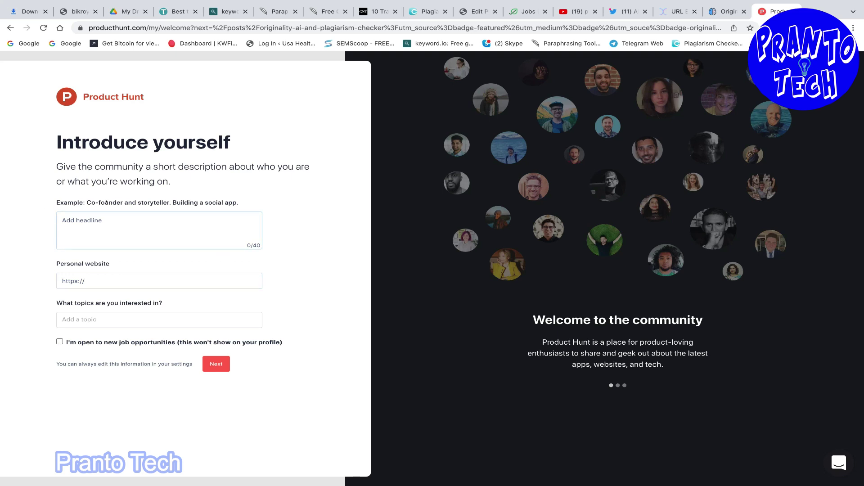
- Review the profile introduction instructions, the example headline and the personal website field
{"action": "left_click_drag", "start_coordinate": [56, 167], "coordinate": [310, 177]}
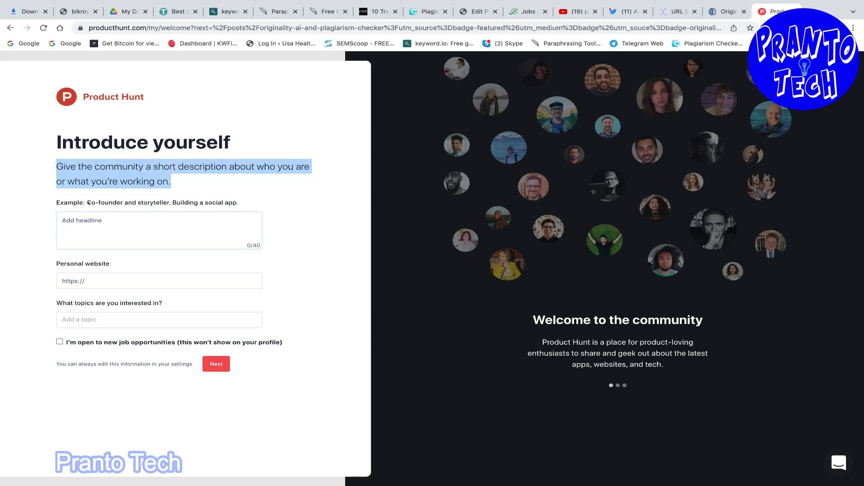
{"action": "left_click_drag", "start_coordinate": [85, 202], "coordinate": [220, 204]}
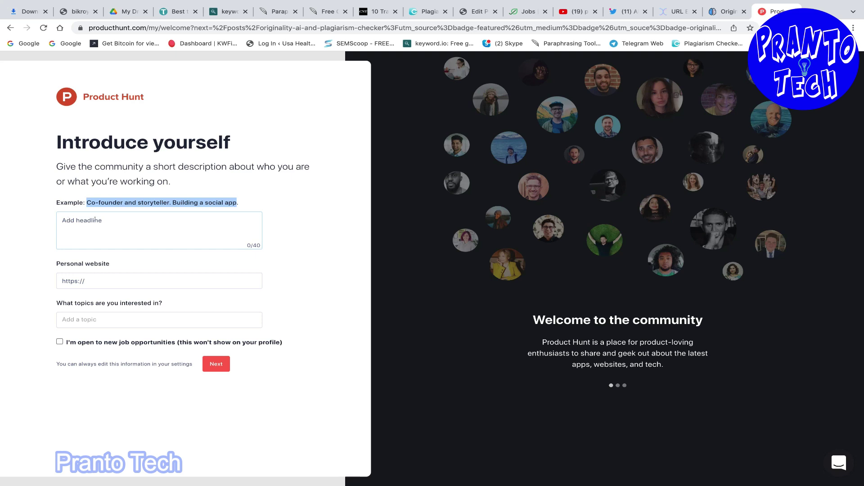
{"action": "left_click", "coordinate": [95, 219]}
{"action": "left_click_drag", "start_coordinate": [71, 265], "coordinate": [112, 266]}
{"action": "left_click", "coordinate": [110, 277]}
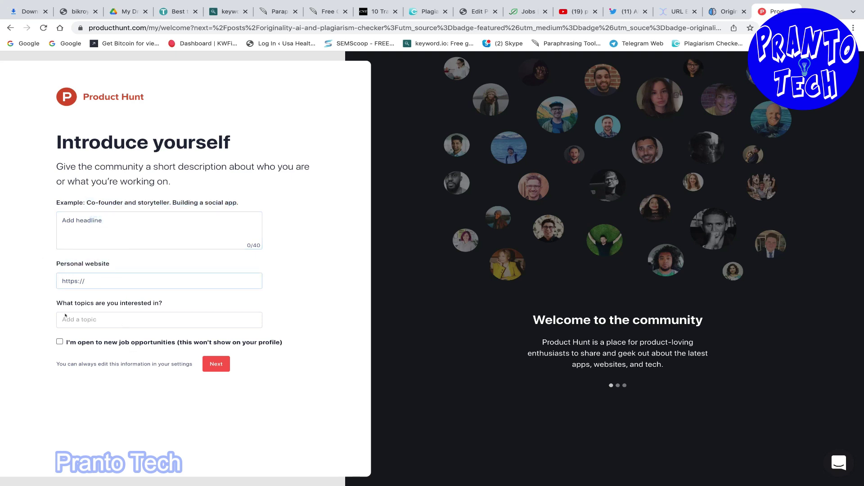
- Add Tech, Social Media and Marketing as the profile's topics of interest
{"action": "left_click_drag", "start_coordinate": [51, 304], "coordinate": [151, 311]}
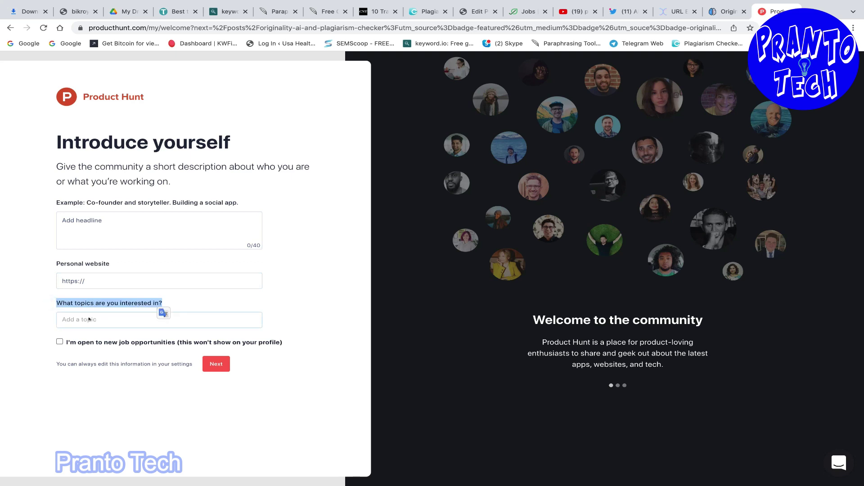
{"action": "left_click", "coordinate": [162, 319]}
{"action": "left_click", "coordinate": [122, 344]}
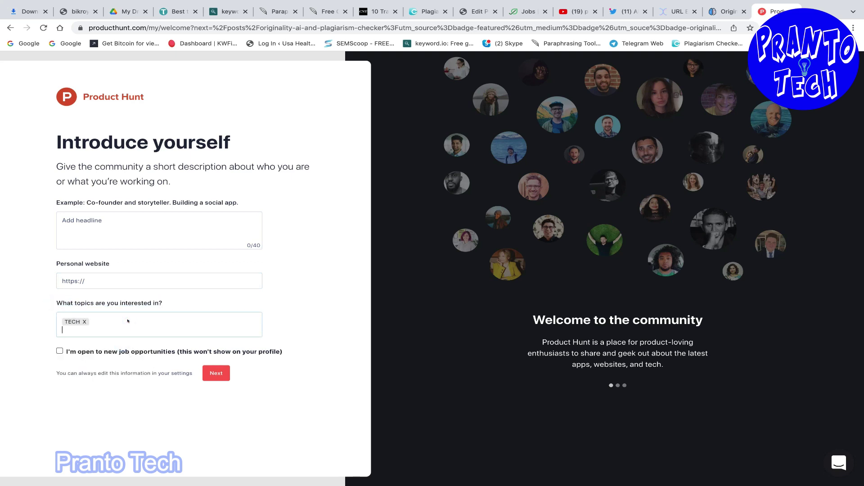
{"action": "type", "text": "d"}
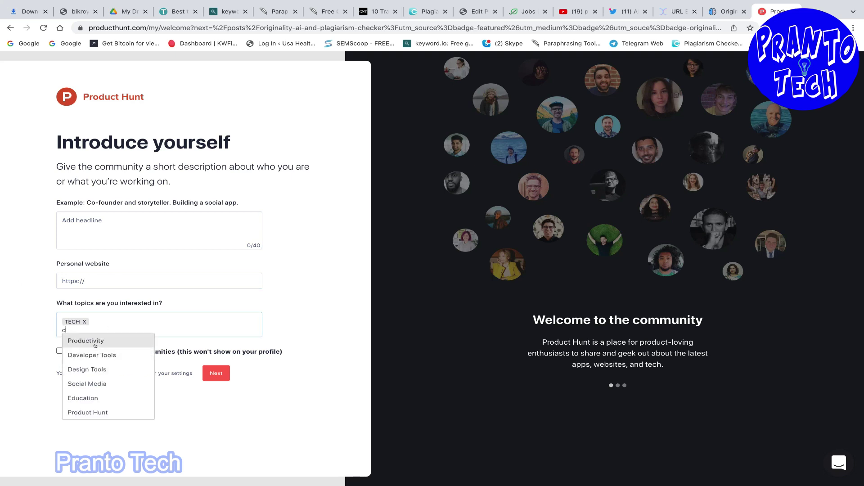
{"action": "left_click", "coordinate": [127, 384]}
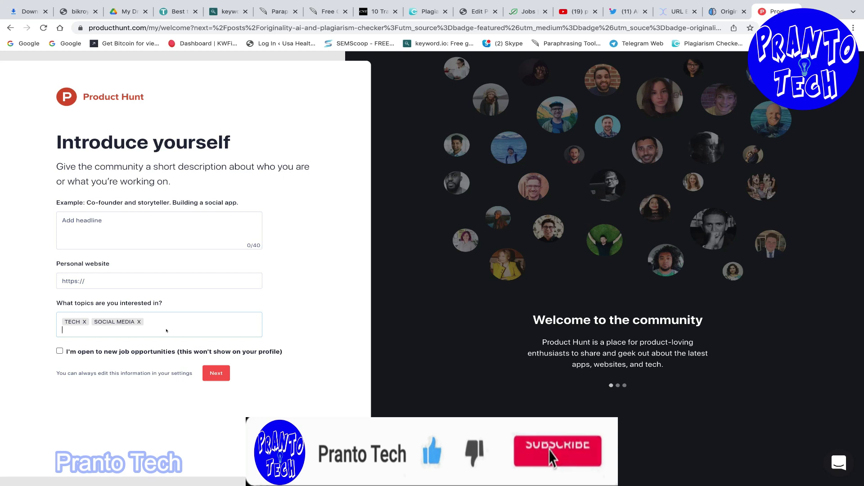
{"action": "type", "text": "e"}
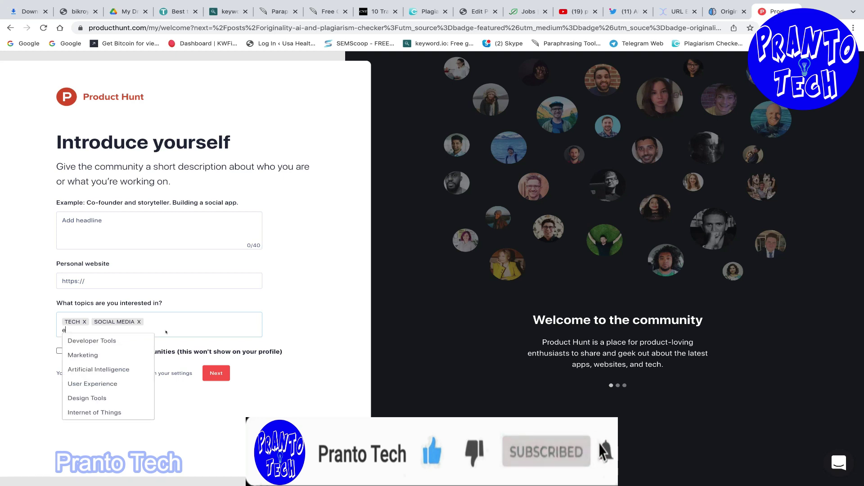
{"action": "left_click", "coordinate": [110, 353]}
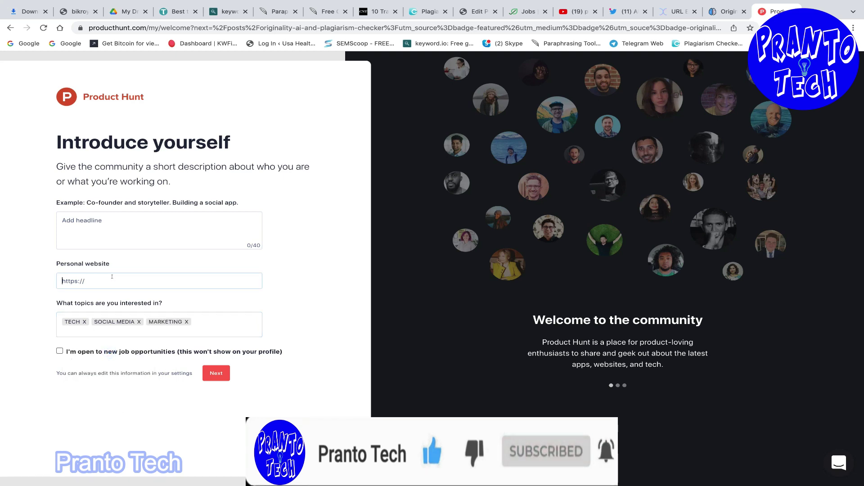
- Enter a short self-introduction as the headline and submit the profile with new job opportunities and remote work enabled
{"action": "left_click", "coordinate": [96, 280]}
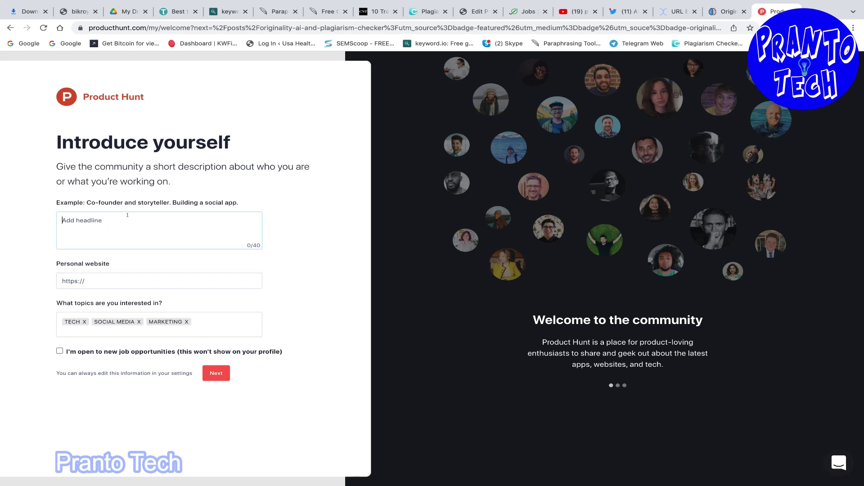
{"action": "type", "text": "hi i am pranto"}
{"action": "left_click", "coordinate": [60, 351]}
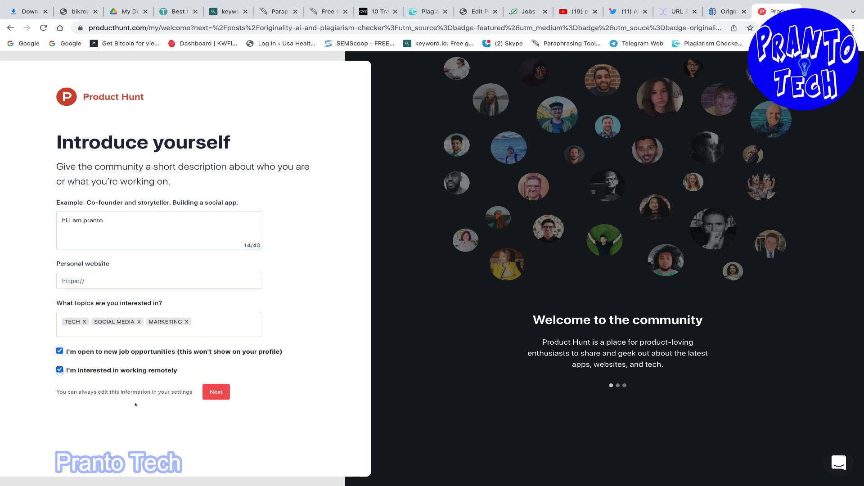
{"action": "left_click", "coordinate": [220, 396]}
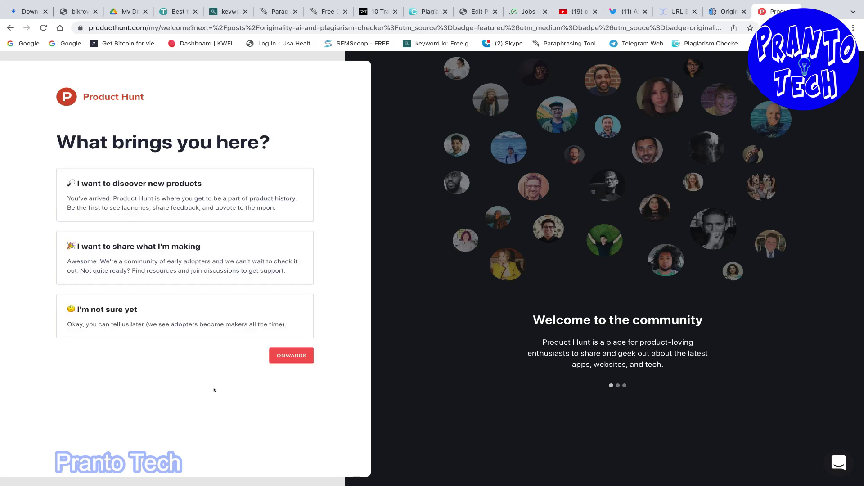
- Choose "I want to share what I'm making" as the reason for joining and finish the onboarding
{"action": "left_click", "coordinate": [139, 266]}
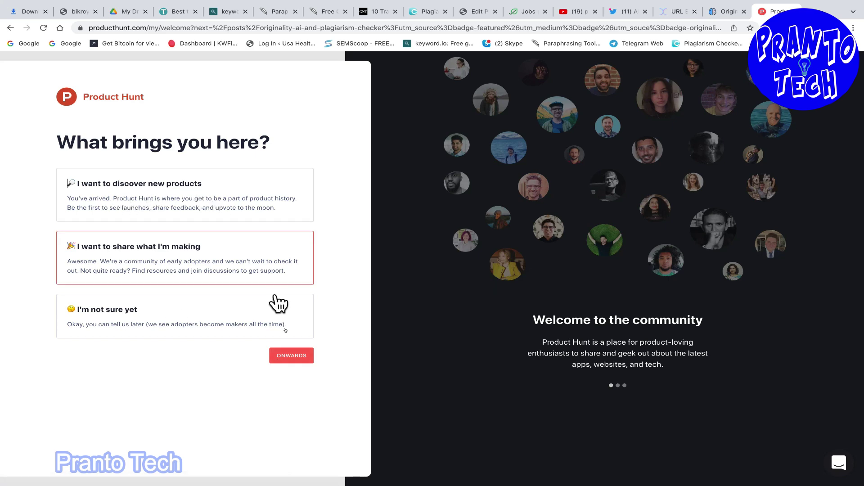
{"action": "left_click", "coordinate": [292, 355]}
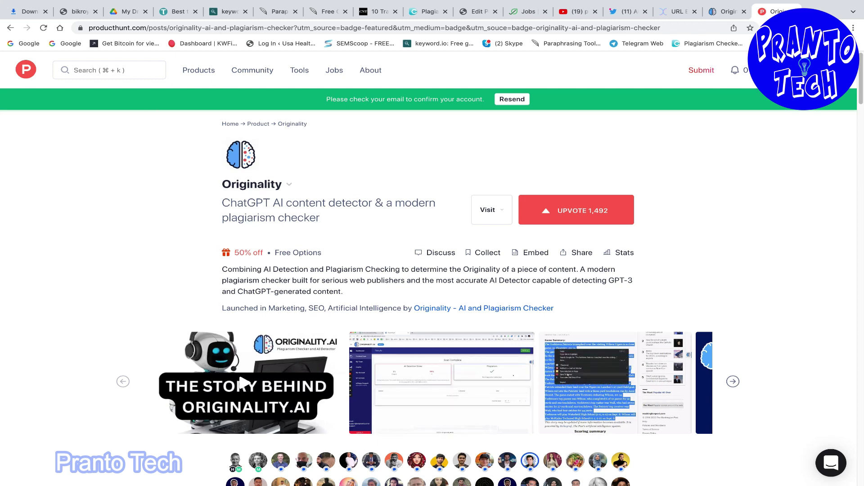
- Open the sign-up account's Gmail inbox in a new tab and confirm the Product Hunt account from its confirmation email
{"action": "left_click", "coordinate": [812, 9]}
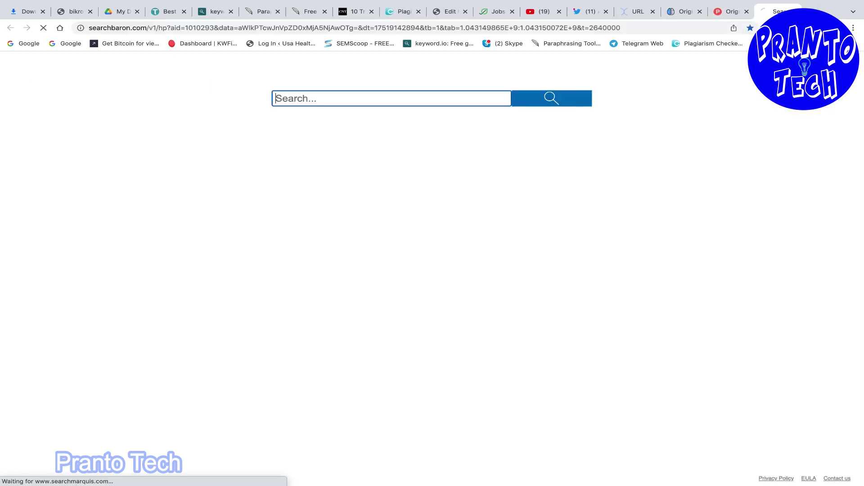
{"action": "left_click", "coordinate": [757, 44]}
{"action": "left_click", "coordinate": [702, 125]}
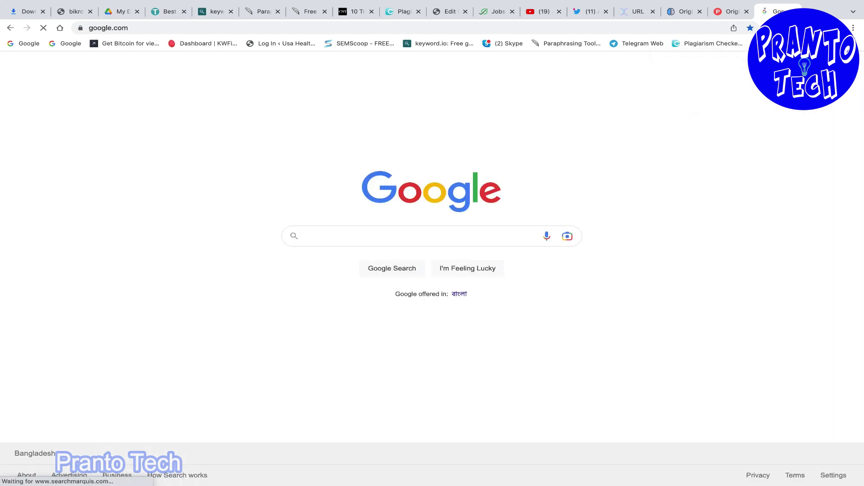
{"action": "left_click", "coordinate": [855, 78]}
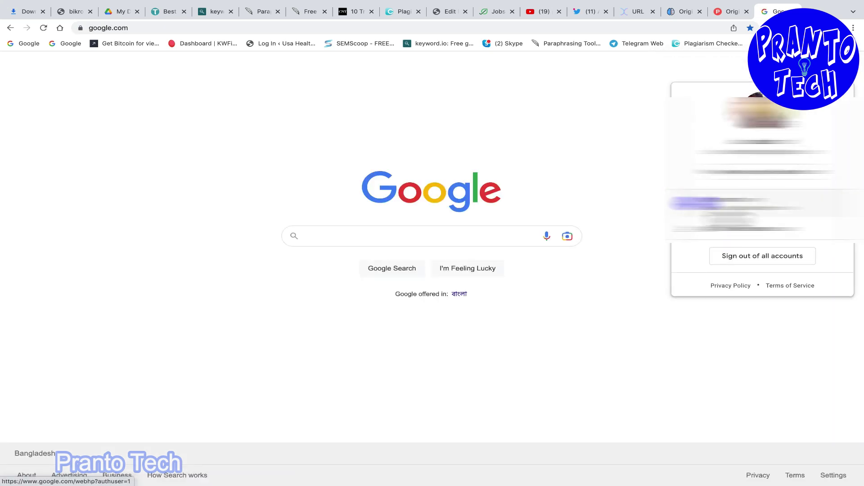
{"action": "left_click", "coordinate": [729, 203]}
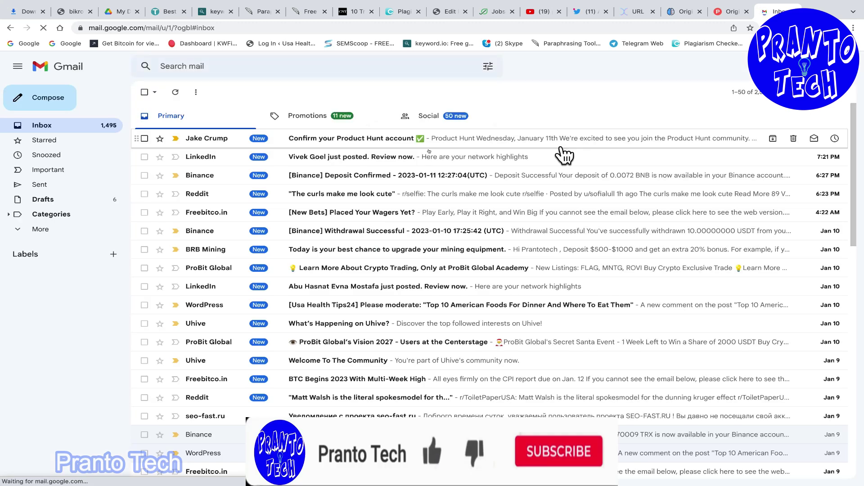
{"action": "left_click", "coordinate": [321, 137]}
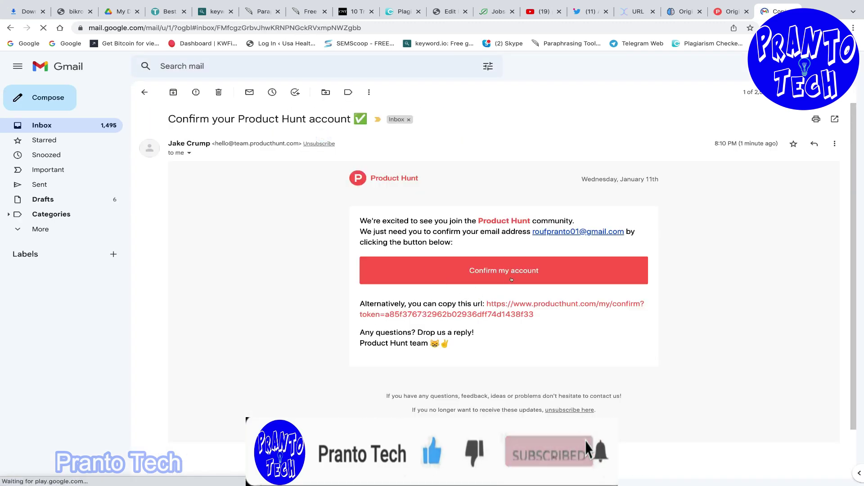
{"action": "left_click", "coordinate": [477, 271]}
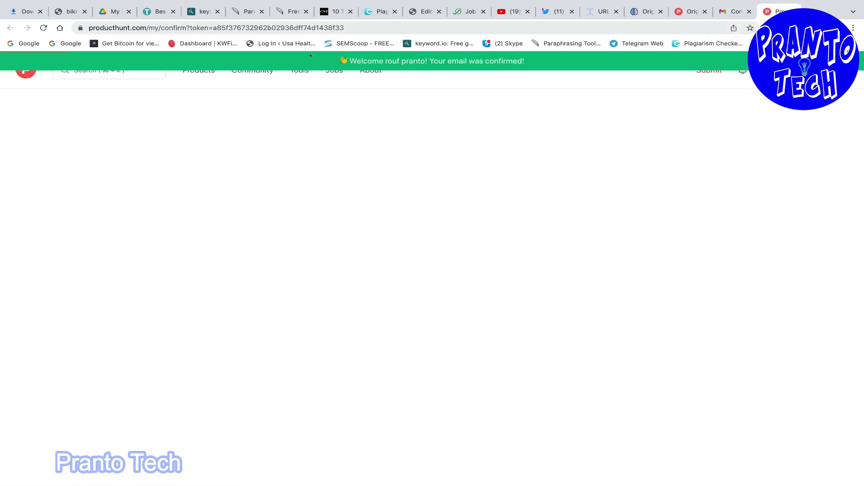
- Return to the Originality product page on Product Hunt and upvote it
{"action": "left_click_drag", "start_coordinate": [310, 55], "coordinate": [531, 62]}
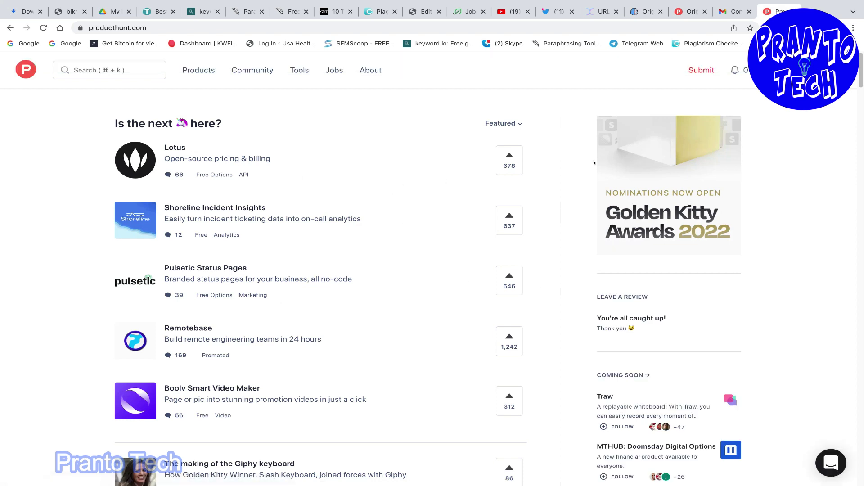
{"action": "left_click", "coordinate": [689, 11]}
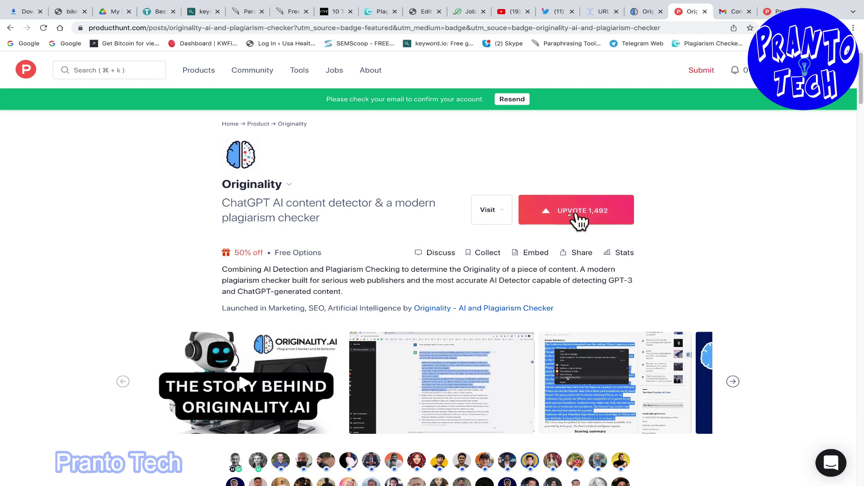
{"action": "left_click", "coordinate": [492, 210]}
{"action": "left_click_drag", "start_coordinate": [221, 184], "coordinate": [316, 185]}
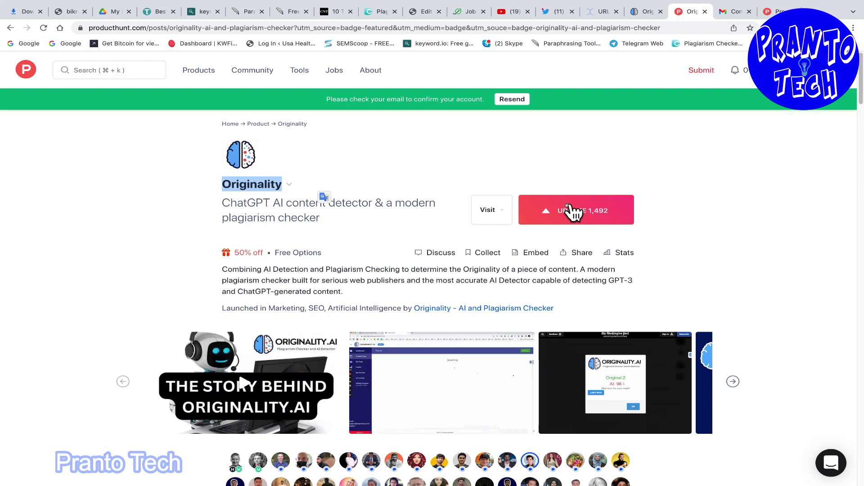
{"action": "left_click", "coordinate": [588, 218]}
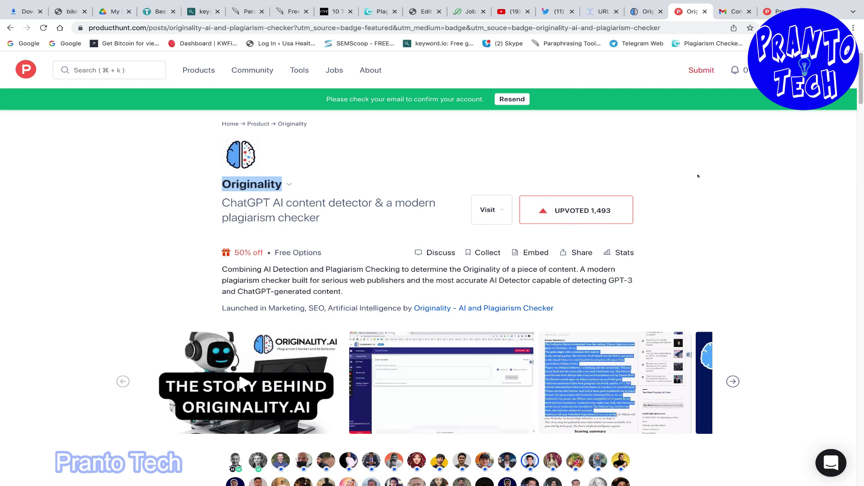
{"action": "left_click", "coordinate": [577, 215]}
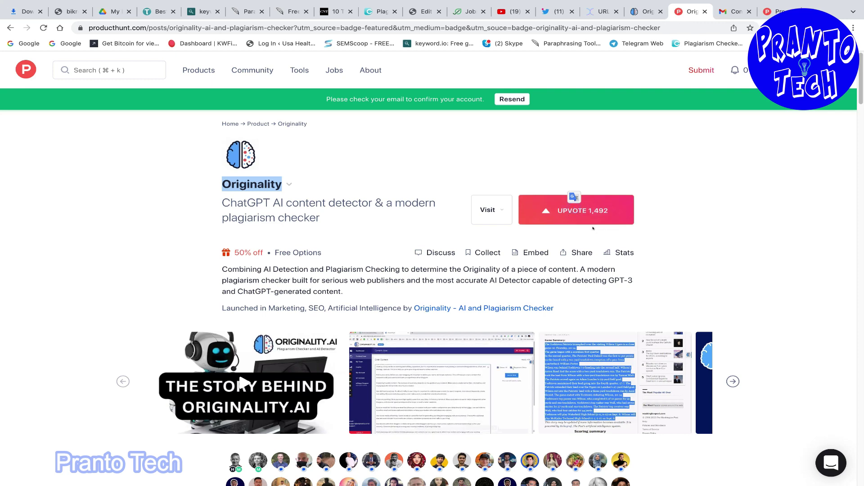
{"action": "left_click", "coordinate": [600, 211]}
{"action": "left_click", "coordinate": [490, 212]}
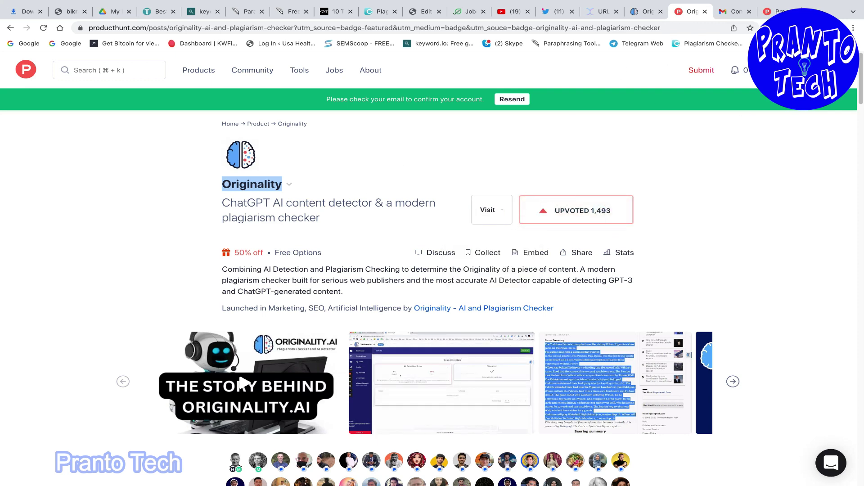
- Open the account's own Product Hunt profile and copy its URL
{"action": "mouse_move", "coordinate": [757, 70]}
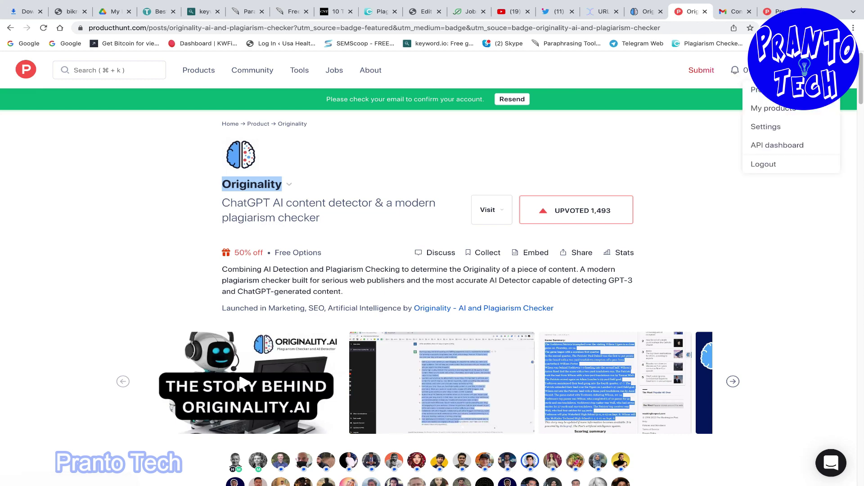
{"action": "left_click", "coordinate": [788, 107]}
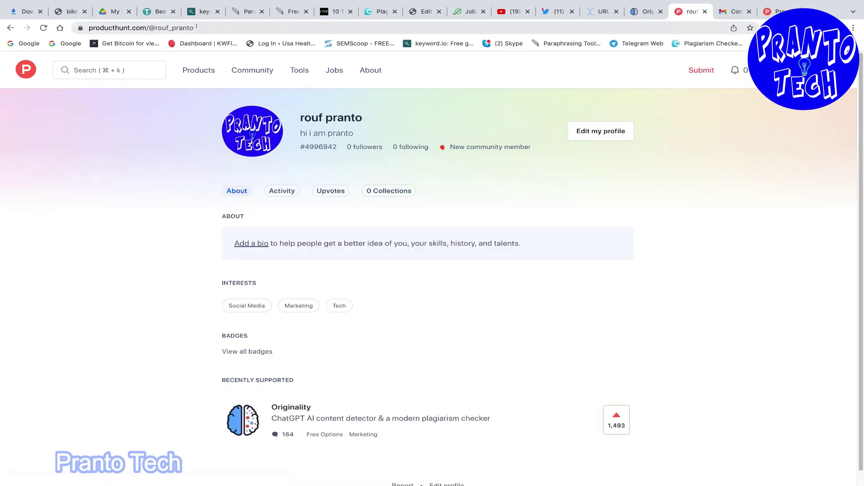
{"action": "left_click_drag", "start_coordinate": [202, 27], "coordinate": [104, 28]}
{"action": "right_click", "coordinate": [106, 28]}
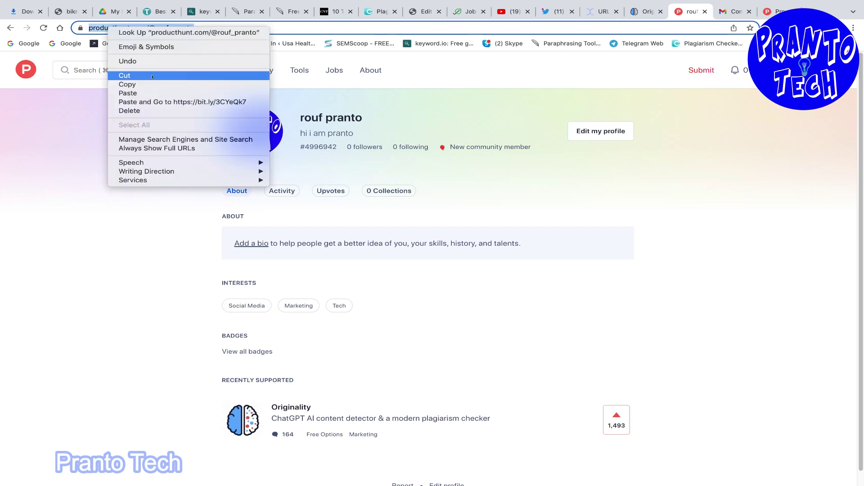
{"action": "left_click", "coordinate": [131, 84]}
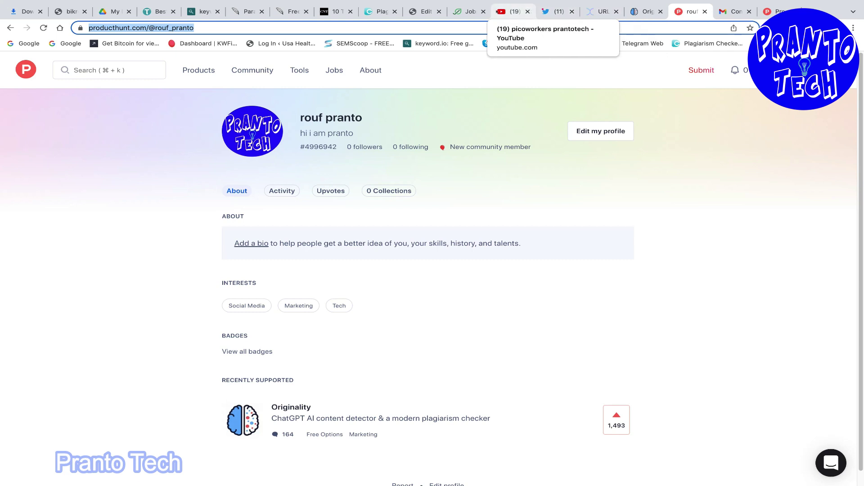
- Submit the copied Product Hunt profile URL as proof for the SproutGigs job and return to the job list
{"action": "left_click", "coordinate": [467, 12]}
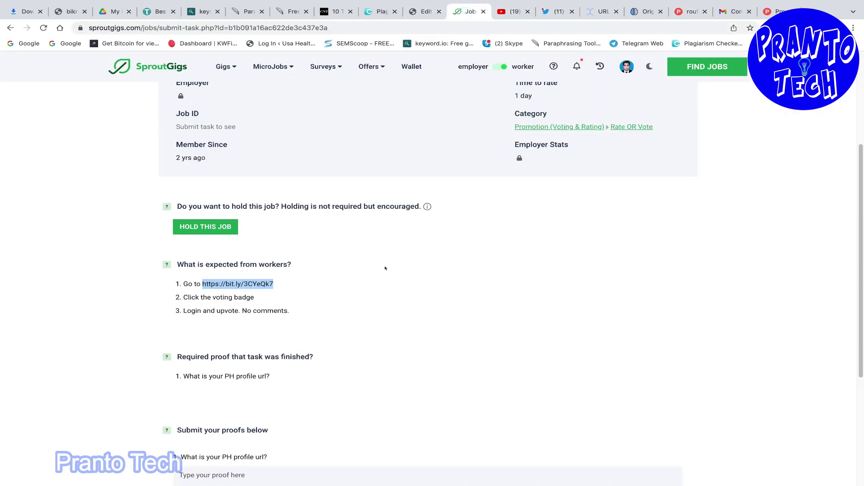
{"action": "scroll", "coordinate": [385, 269], "scroll_direction": "down", "scroll_amount": 3}
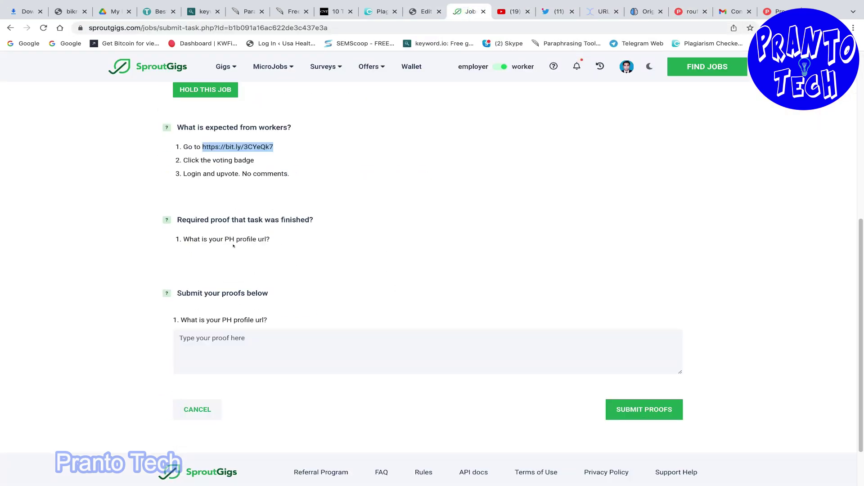
{"action": "left_click_drag", "start_coordinate": [183, 234], "coordinate": [276, 243]}
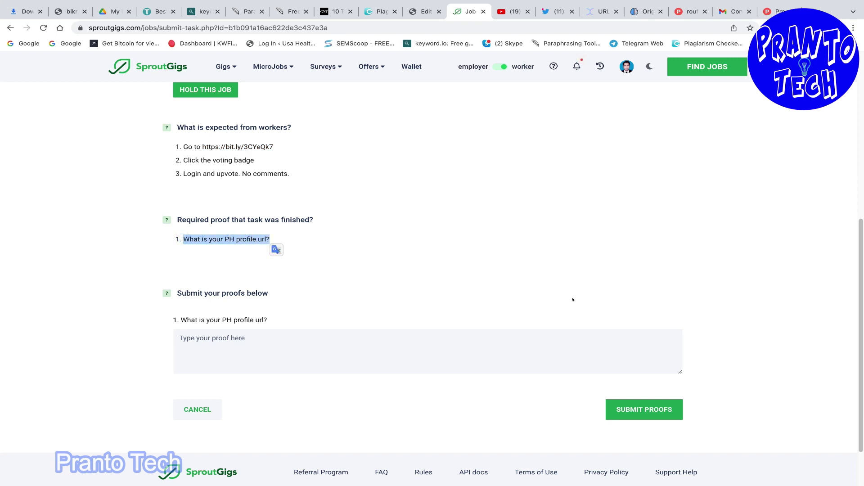
{"action": "left_click", "coordinate": [448, 232]}
{"action": "left_click", "coordinate": [204, 340]}
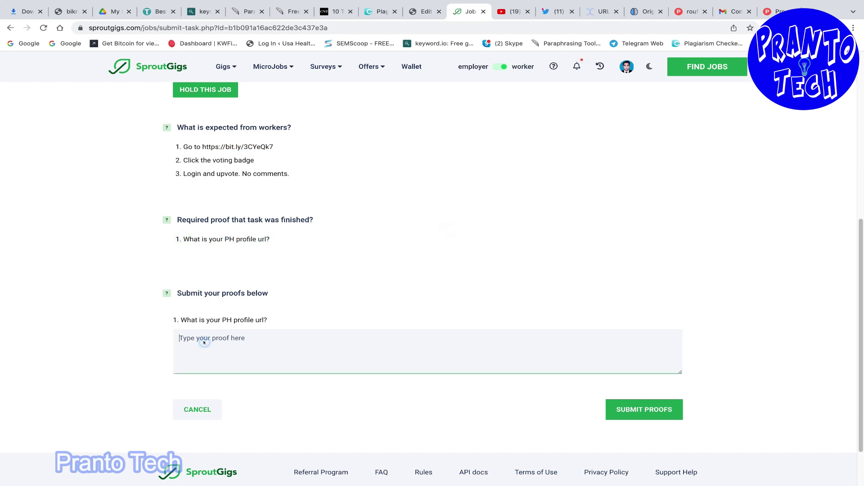
{"action": "right_click", "coordinate": [208, 344]}
{"action": "left_click", "coordinate": [225, 402]}
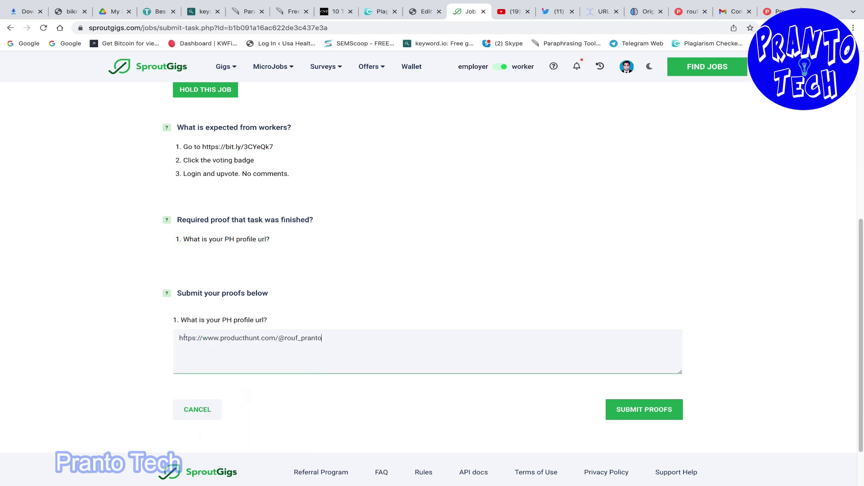
{"action": "left_click", "coordinate": [650, 410]}
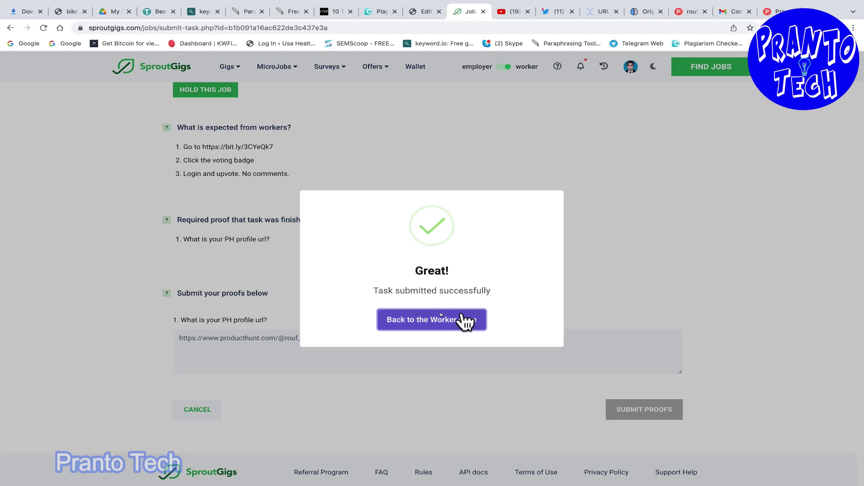
{"action": "left_click", "coordinate": [414, 320]}
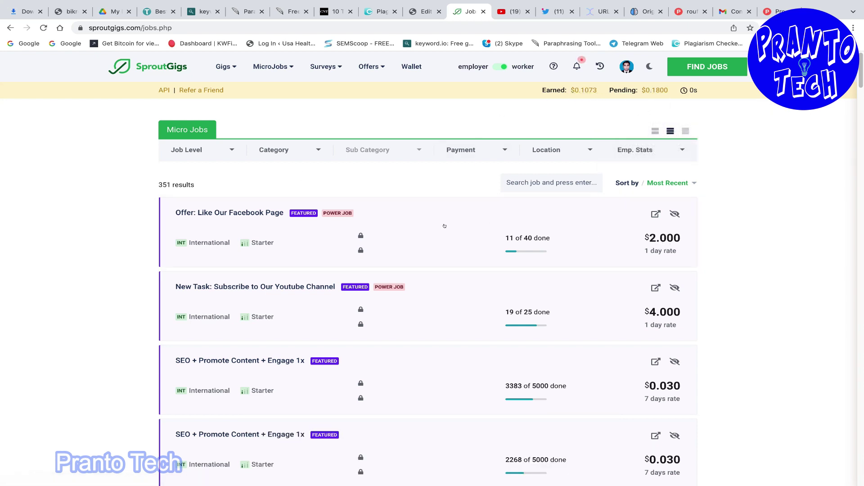
- Look through the list of available micro jobs with their titles, progress and payments
{"action": "scroll", "coordinate": [535, 242], "scroll_direction": "down", "scroll_amount": 2}
{"action": "scroll", "coordinate": [716, 288], "scroll_direction": "up", "scroll_amount": 2}
{"action": "scroll", "coordinate": [776, 313], "scroll_direction": "down", "scroll_amount": 1}
{"action": "scroll", "coordinate": [538, 293], "scroll_direction": "down", "scroll_amount": 10}
{"action": "scroll", "coordinate": [537, 288], "scroll_direction": "down", "scroll_amount": 15}
{"action": "scroll", "coordinate": [536, 284], "scroll_direction": "down", "scroll_amount": 5}
{"action": "scroll", "coordinate": [527, 292], "scroll_direction": "down", "scroll_amount": 5}
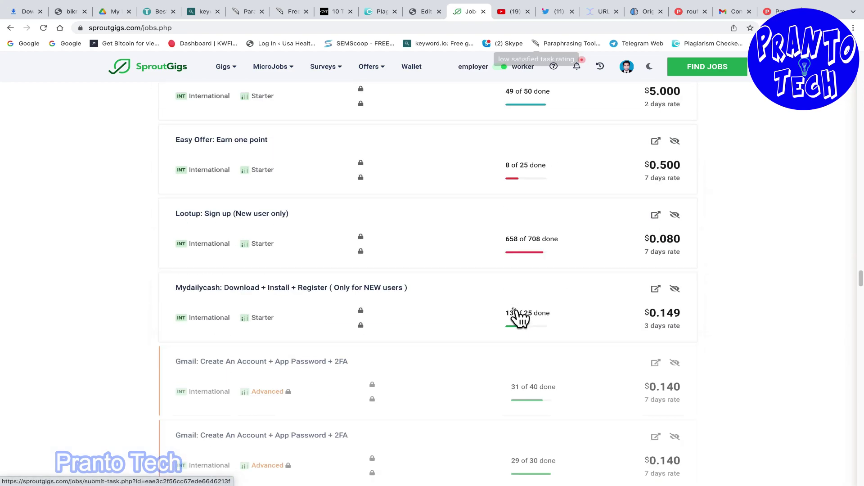
{"action": "scroll", "coordinate": [341, 169], "scroll_direction": "up", "scroll_amount": 20}
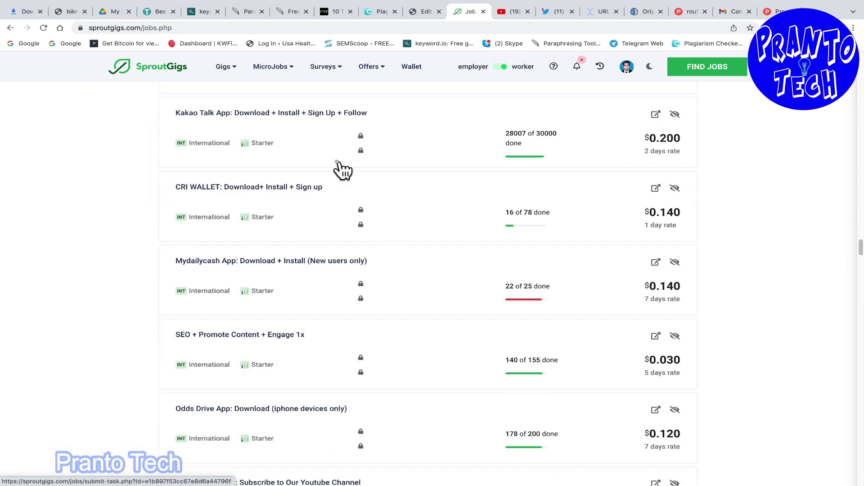
{"action": "scroll", "coordinate": [320, 200], "scroll_direction": "up", "scroll_amount": 5}
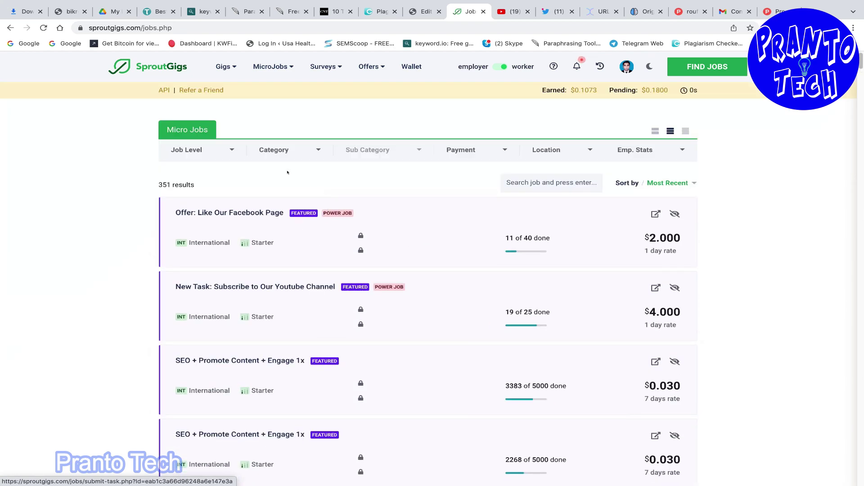
- Review the available job categories and filter the micro jobs by Telegram
{"action": "left_click", "coordinate": [296, 150]}
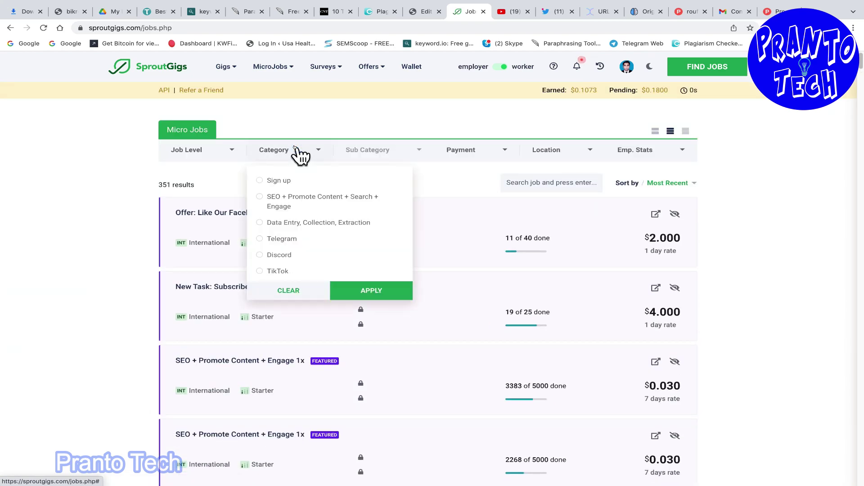
{"action": "scroll", "coordinate": [332, 225], "scroll_direction": "down", "scroll_amount": 8}
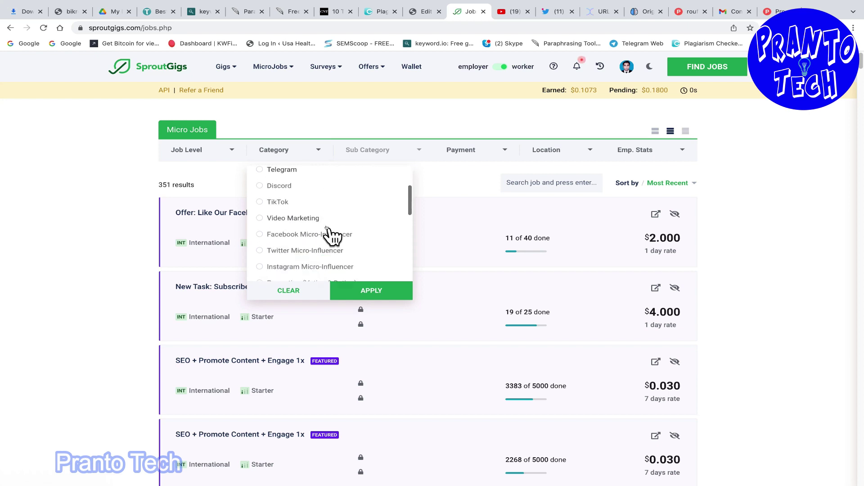
{"action": "scroll", "coordinate": [333, 207], "scroll_direction": "down", "scroll_amount": 3}
{"action": "scroll", "coordinate": [333, 216], "scroll_direction": "up", "scroll_amount": 12}
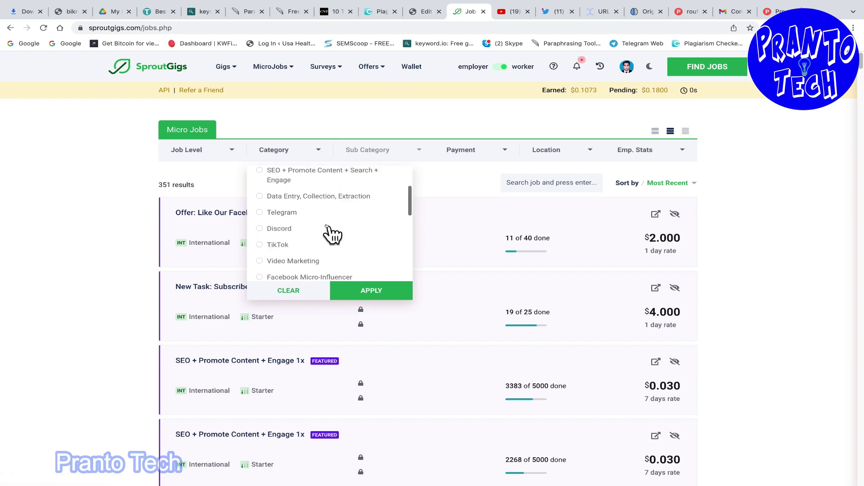
{"action": "scroll", "coordinate": [336, 261], "scroll_direction": "down", "scroll_amount": 1}
{"action": "left_click", "coordinate": [276, 216]}
{"action": "left_click", "coordinate": [369, 290]}
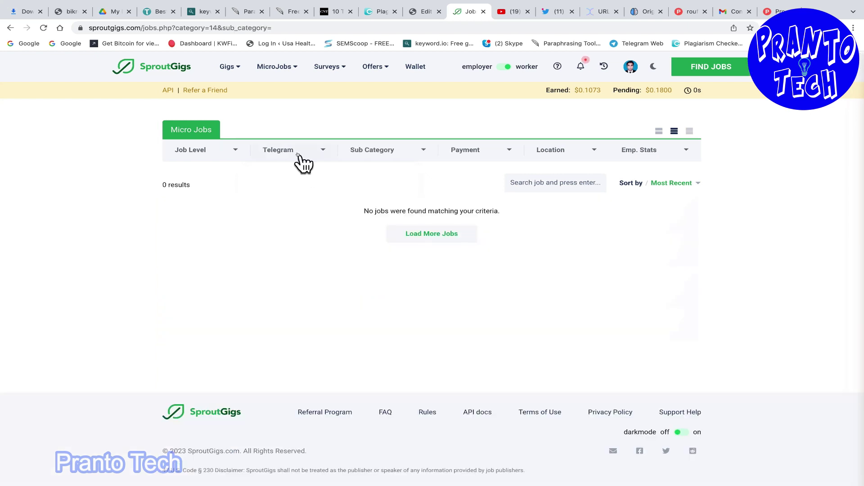
- Filter the micro jobs by the Discord category and after that by Video Marketing
{"action": "left_click", "coordinate": [298, 156]}
{"action": "left_click", "coordinate": [283, 230]}
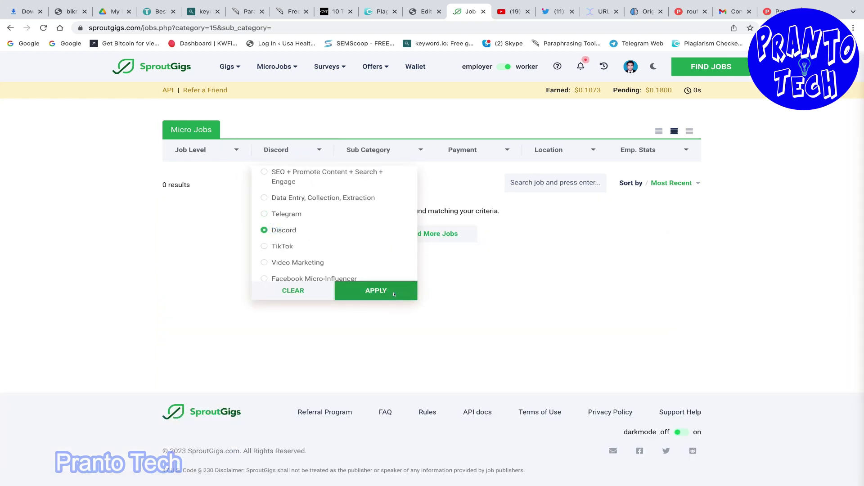
{"action": "left_click", "coordinate": [394, 292]}
{"action": "left_click", "coordinate": [314, 152]}
{"action": "left_click", "coordinate": [299, 263]}
{"action": "left_click", "coordinate": [362, 295]}
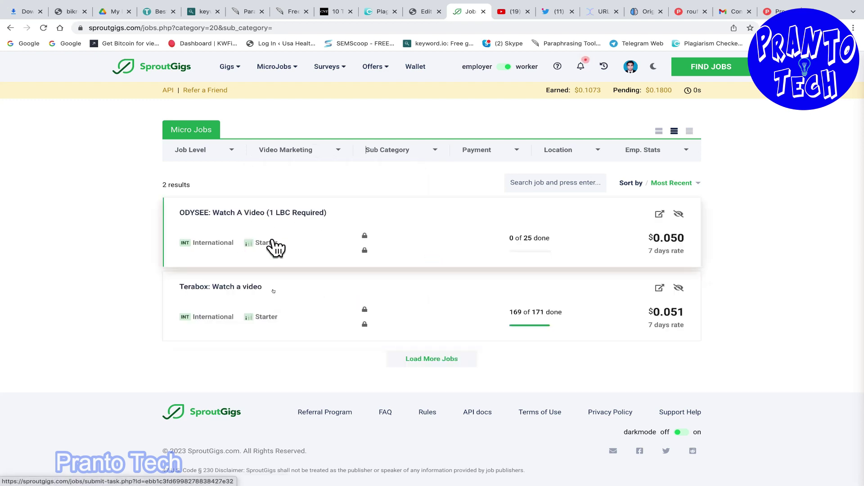
- Check the micro jobs in the Facebook Micro-Influencer category, followed by Twitter Micro-Influencer
{"action": "left_click", "coordinate": [318, 152]}
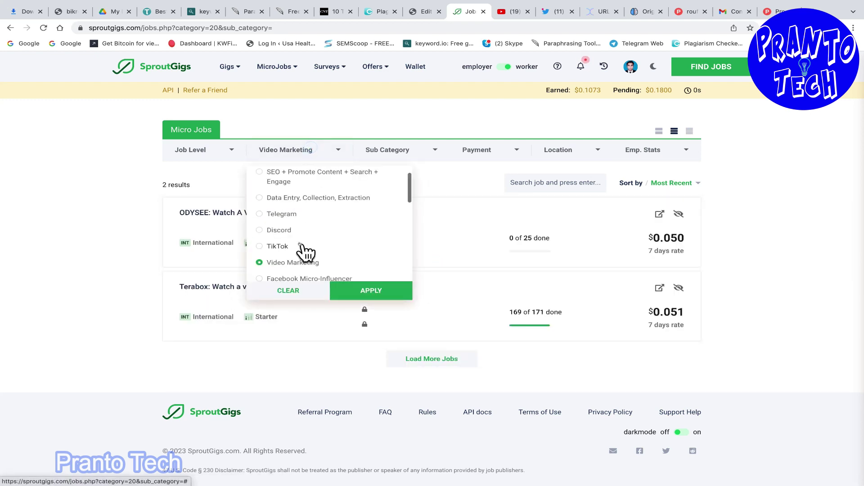
{"action": "scroll", "coordinate": [306, 252], "scroll_direction": "down", "scroll_amount": 1}
{"action": "left_click", "coordinate": [283, 233]}
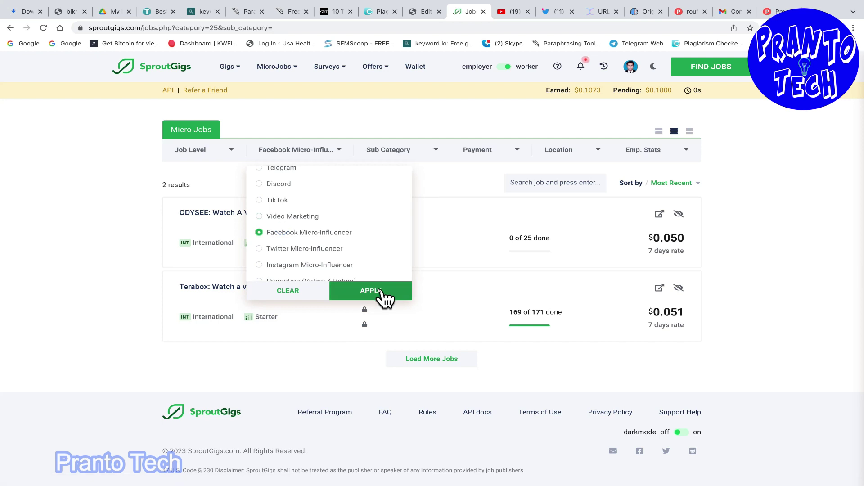
{"action": "left_click", "coordinate": [377, 292]}
{"action": "left_click", "coordinate": [306, 150]}
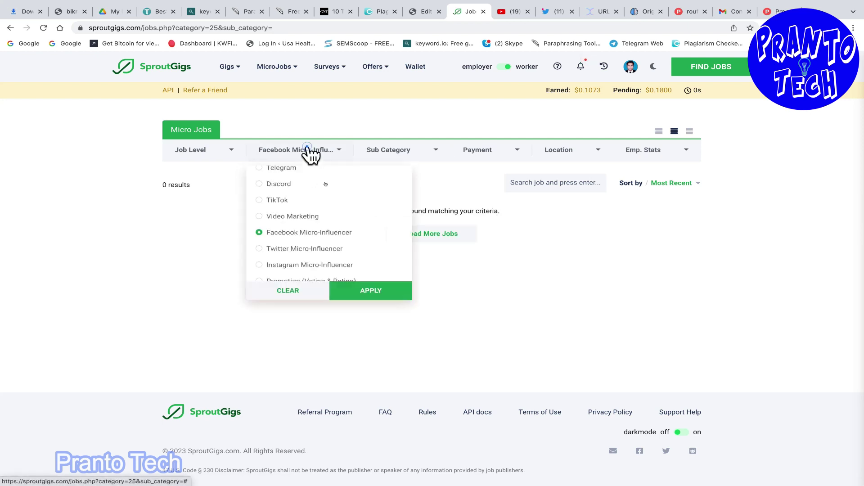
{"action": "left_click", "coordinate": [281, 249]}
{"action": "left_click", "coordinate": [362, 292]}
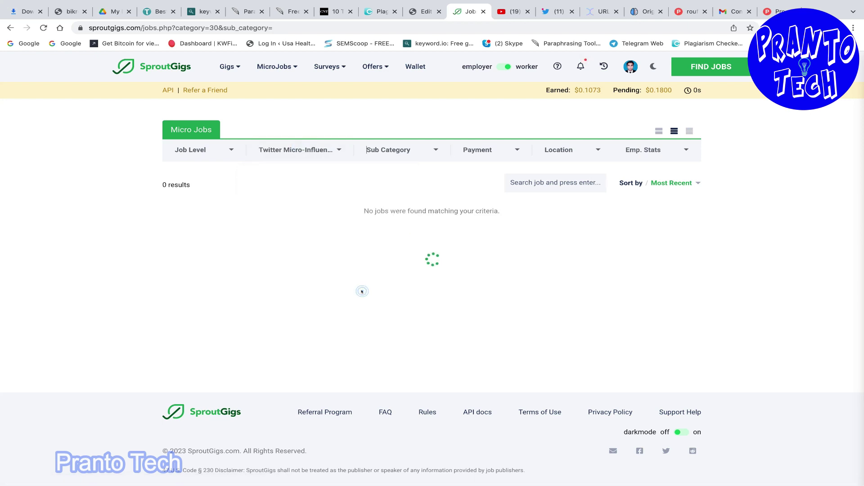
- Switch the micro jobs category filter to Instagram Micro-Influencer
{"action": "left_click", "coordinate": [318, 149]}
{"action": "left_click", "coordinate": [287, 267]}
{"action": "left_click", "coordinate": [377, 292]}
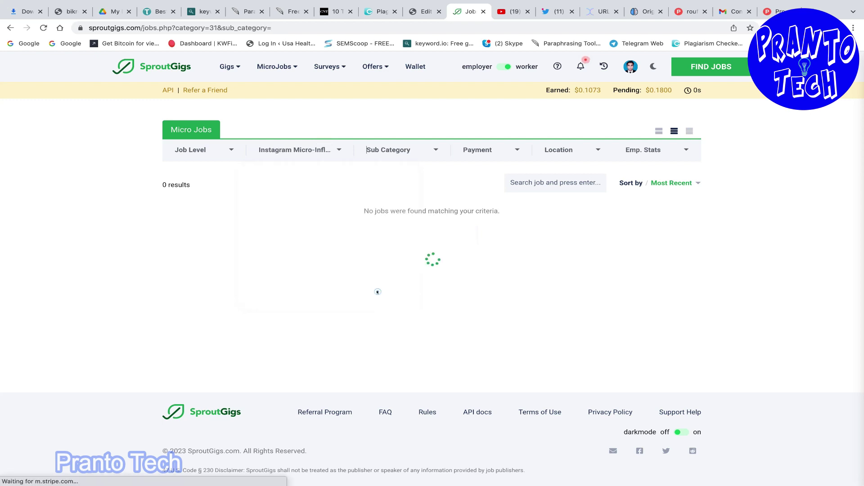
- Filter the micro jobs by Promotion (Voting & Rating) and look through the listed jobs
{"action": "left_click", "coordinate": [316, 152]}
{"action": "scroll", "coordinate": [338, 189], "scroll_direction": "down", "scroll_amount": 1}
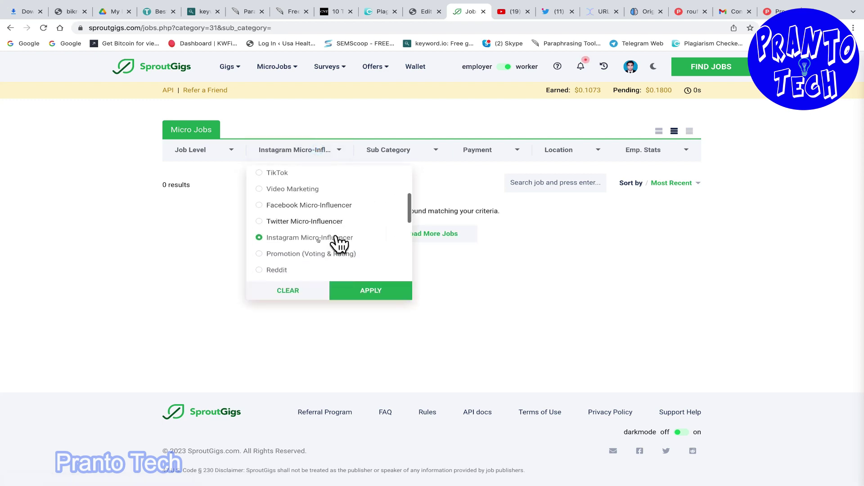
{"action": "left_click", "coordinate": [278, 252]}
{"action": "left_click", "coordinate": [341, 292]}
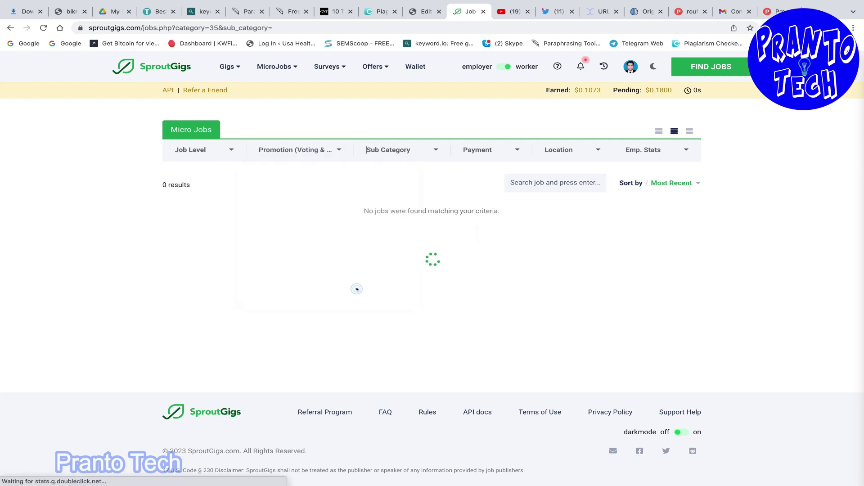
{"action": "scroll", "coordinate": [350, 297], "scroll_direction": "down", "scroll_amount": 15}
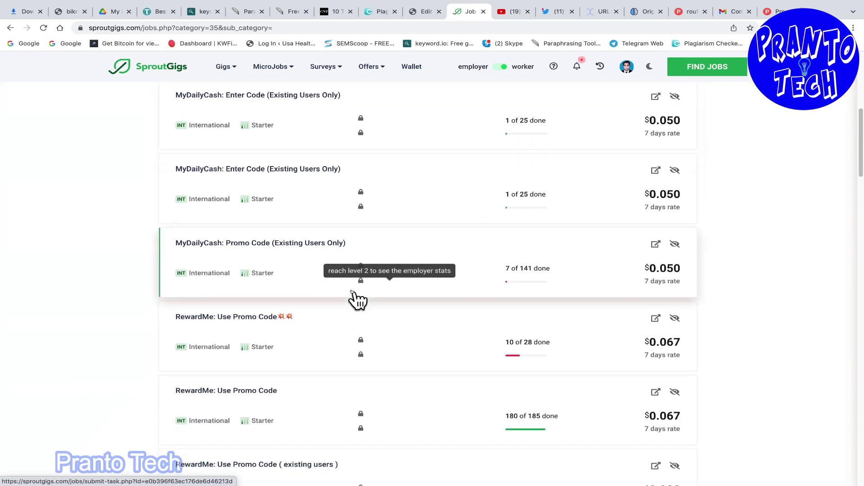
{"action": "scroll", "coordinate": [358, 300], "scroll_direction": "down", "scroll_amount": 10}
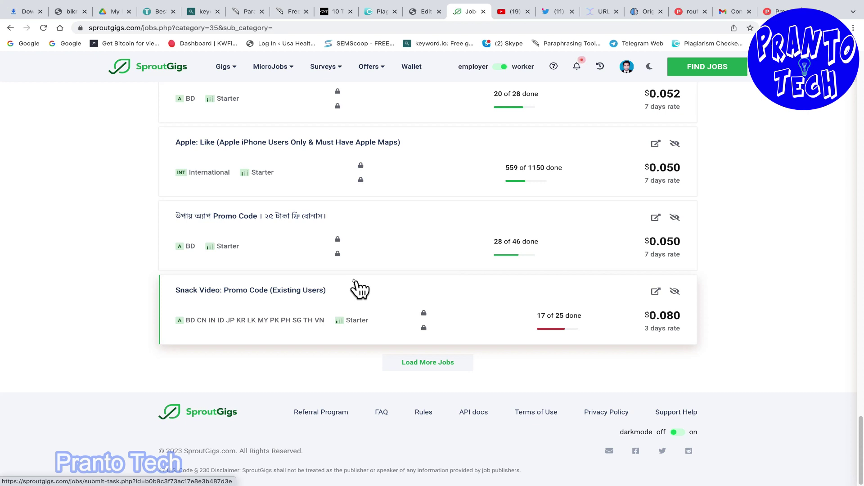
{"action": "scroll", "coordinate": [354, 280], "scroll_direction": "up", "scroll_amount": 20}
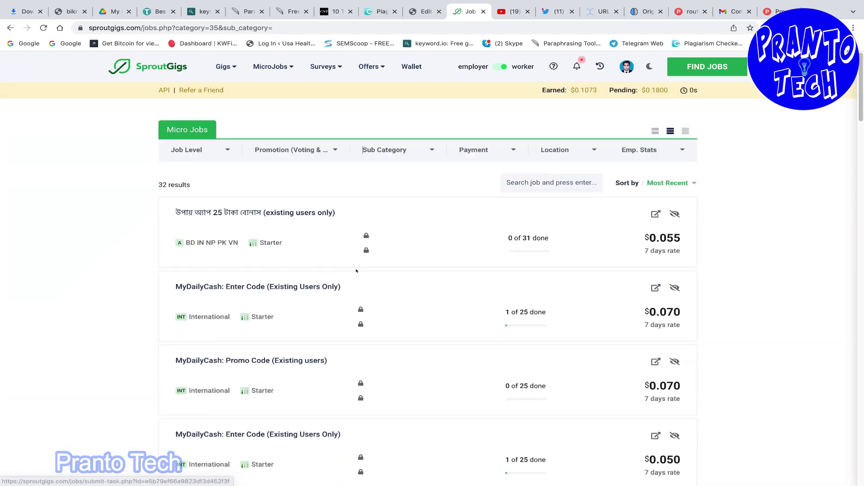